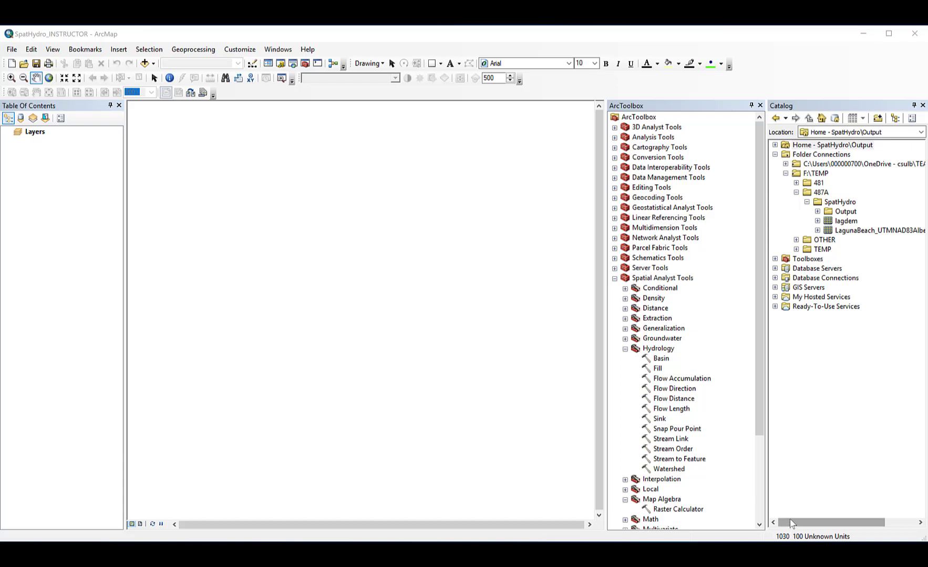
Add the lagdem raster and the LagunaBeach_UTMNAD83Albers_o33117e7.tif image from the SpatHydro folder to the map
mouse_move(790, 522)
left_mouse_down()
mouse_move(828, 523)
mouse_move(795, 525)
left_mouse_up()
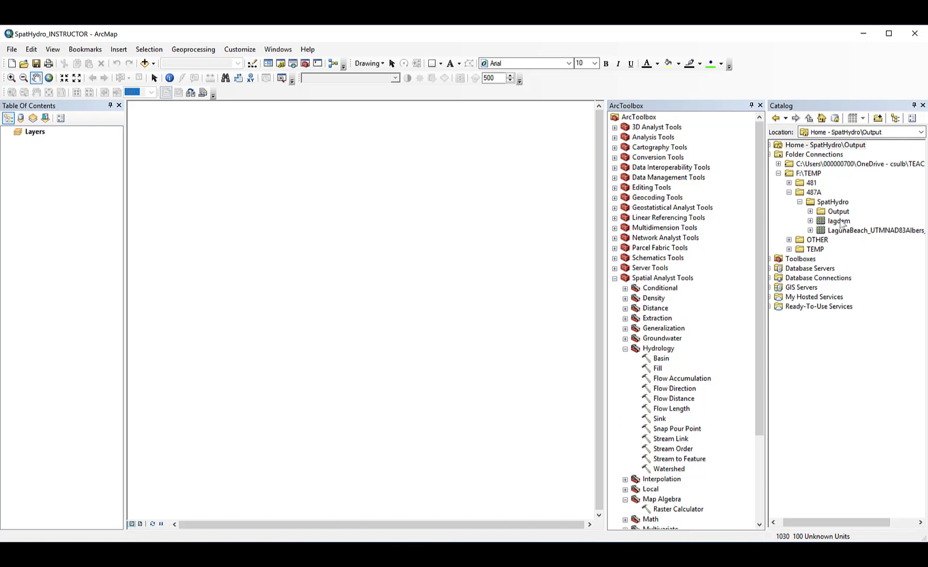
left_click_drag(839, 221, 68, 186)
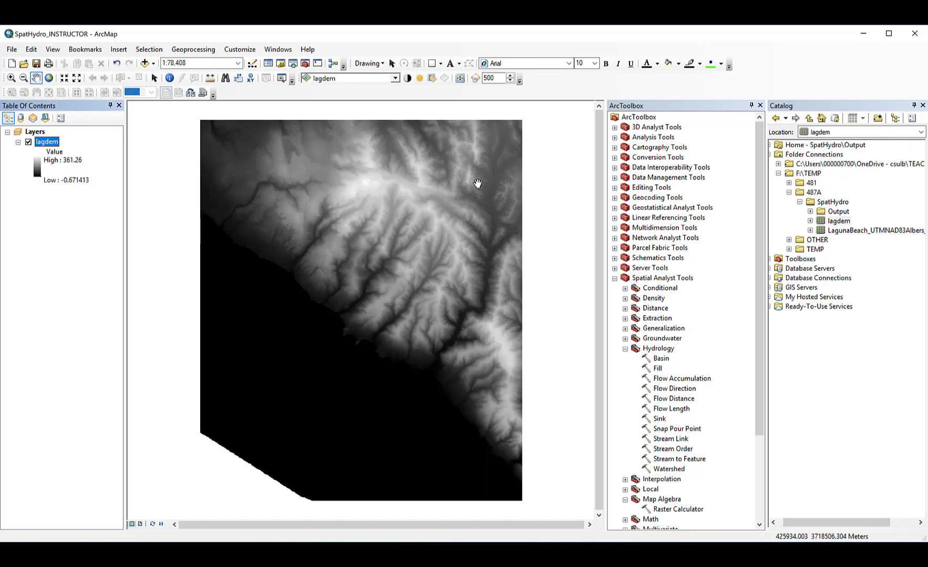
mouse_move(862, 231)
left_mouse_down()
mouse_move(765, 232)
mouse_move(870, 239)
mouse_move(870, 231)
left_mouse_up()
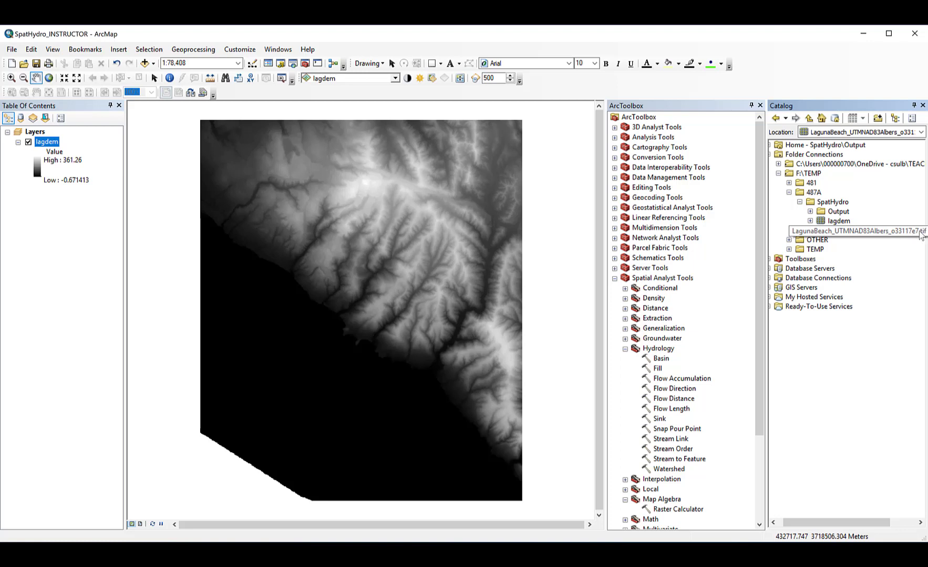
left_click_drag(872, 230, 83, 226)
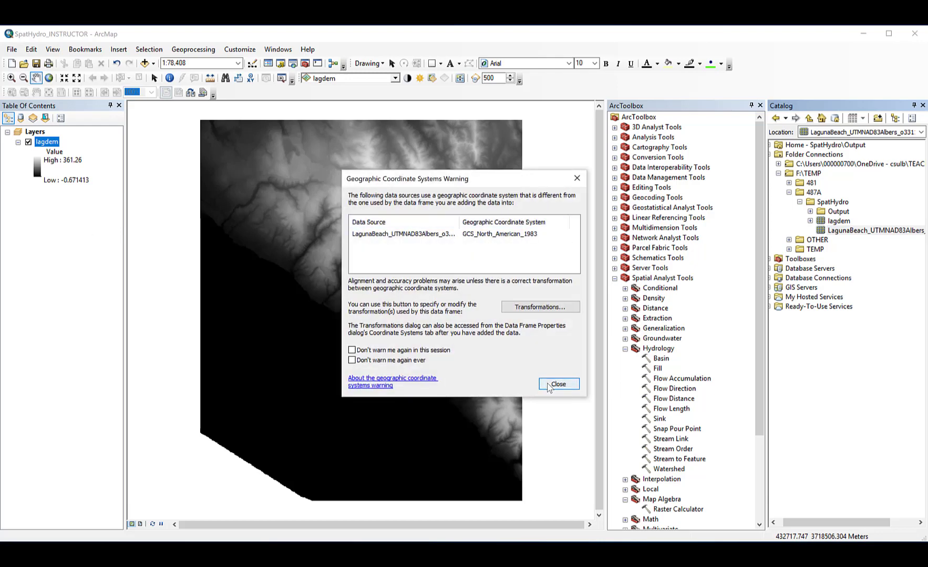
left_click(549, 387)
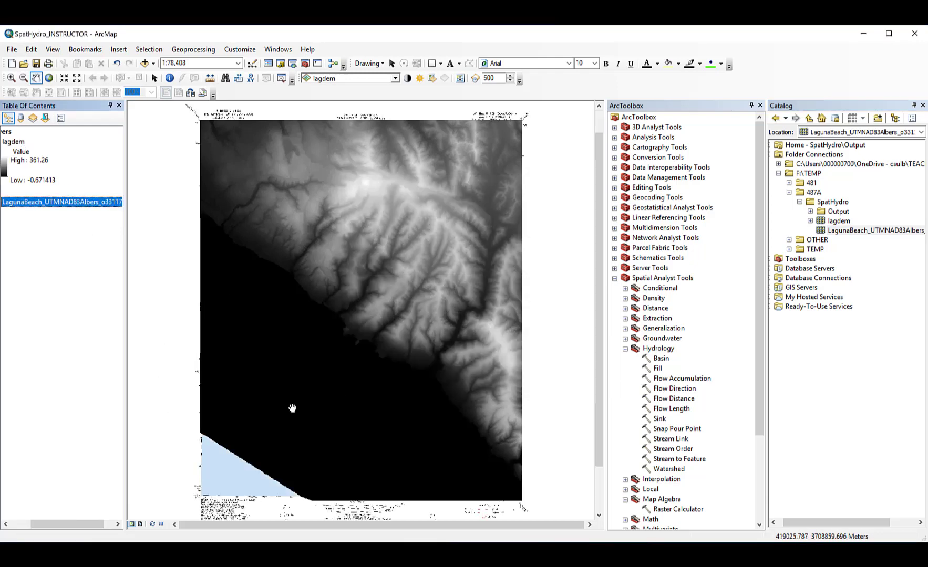
left_click(104, 207)
left_click_drag(51, 525, 22, 526)
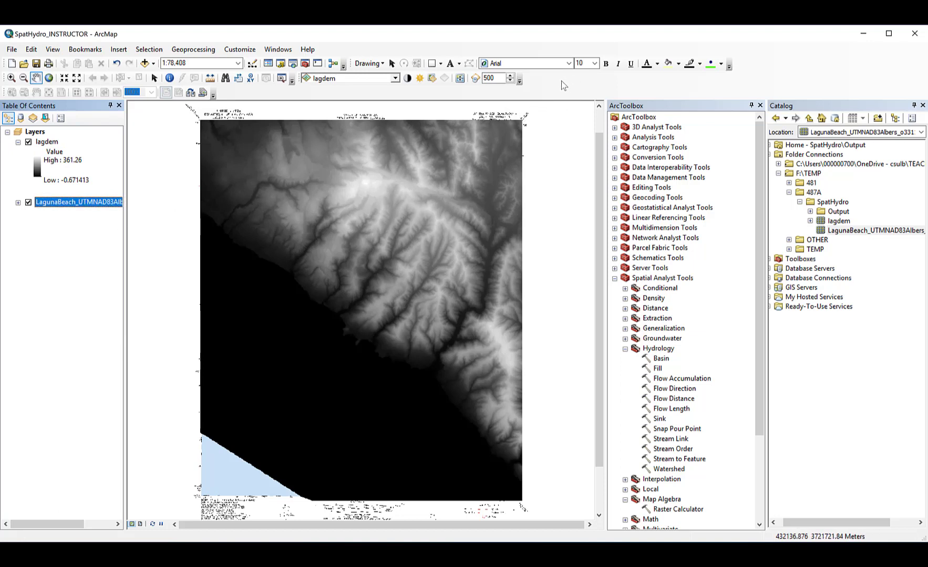
Hide the Effects toolbar and display it again
right_click(645, 84)
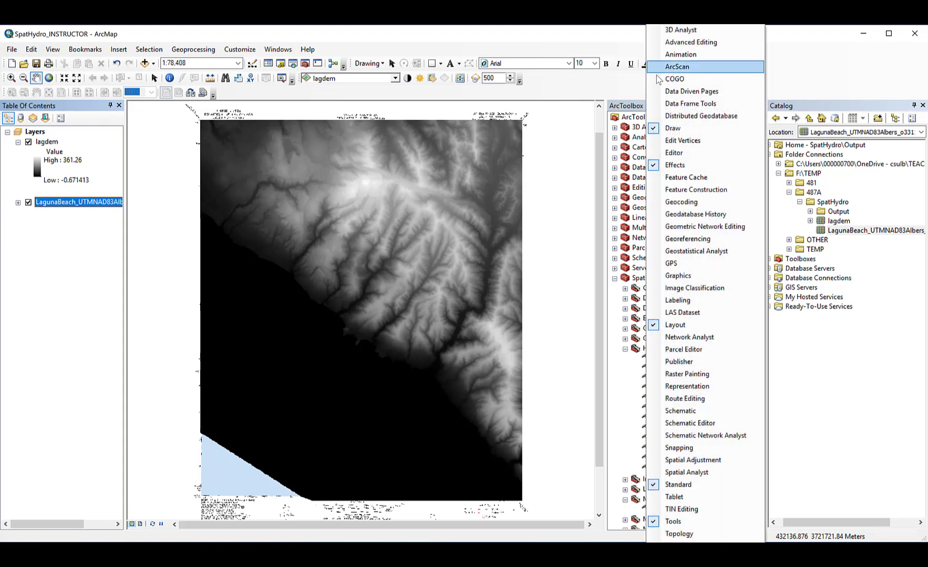
left_click(674, 165)
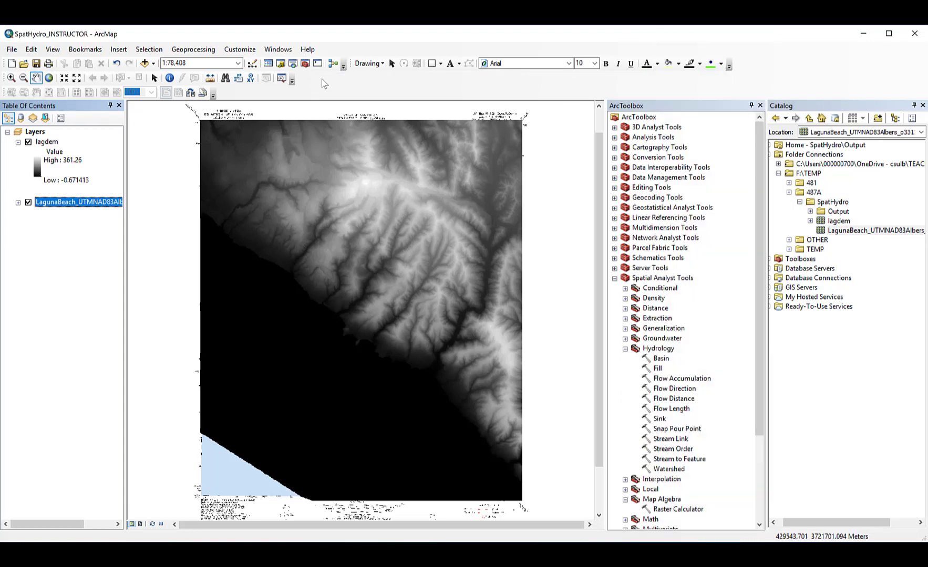
right_click(349, 82)
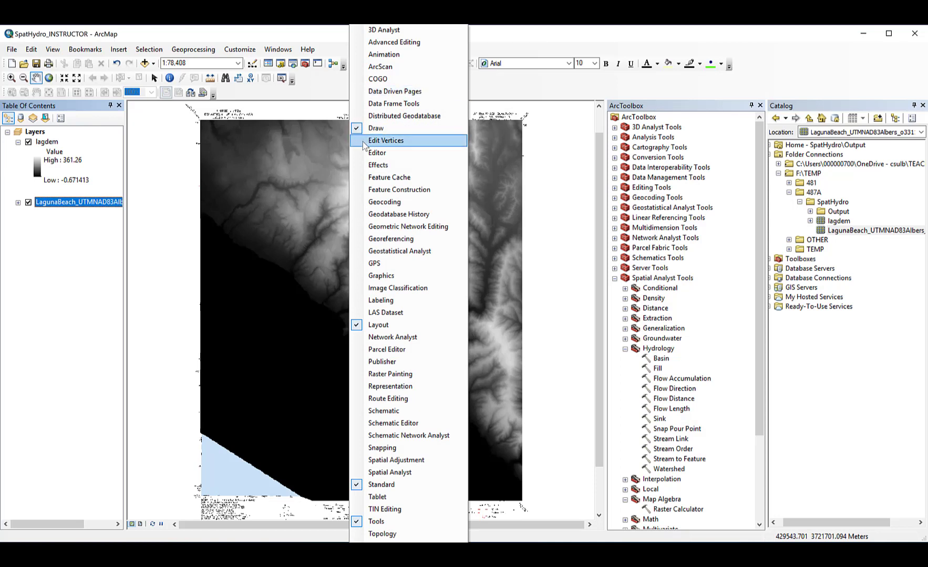
left_click(366, 165)
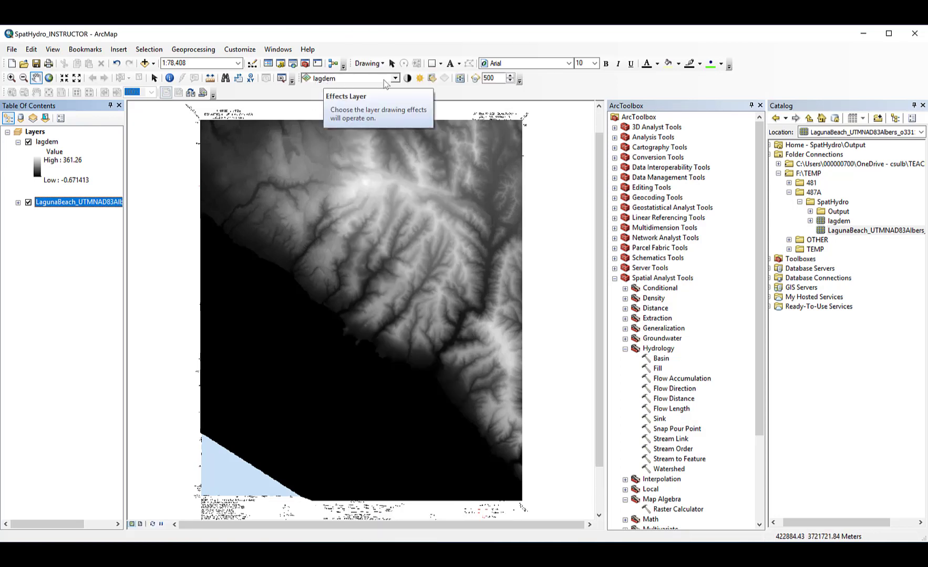
Swipe the lagdem layer on the map to compare it with the Laguna Beach topographic image underneath
left_click(460, 79)
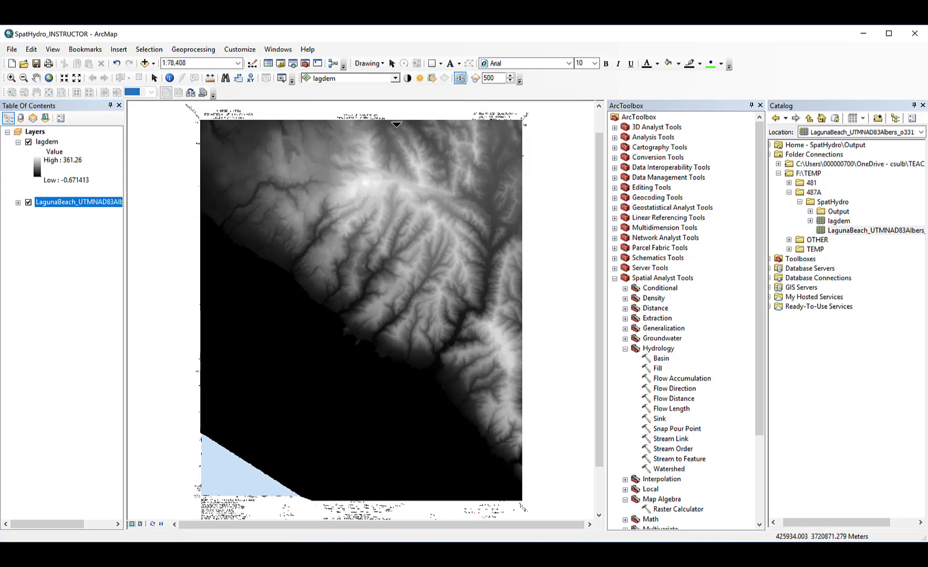
mouse_move(397, 122)
left_mouse_down()
mouse_move(390, 242)
mouse_move(392, 121)
left_mouse_up()
Start the Hydrology Fill tool with lagdem as the input surface raster
left_click(658, 369)
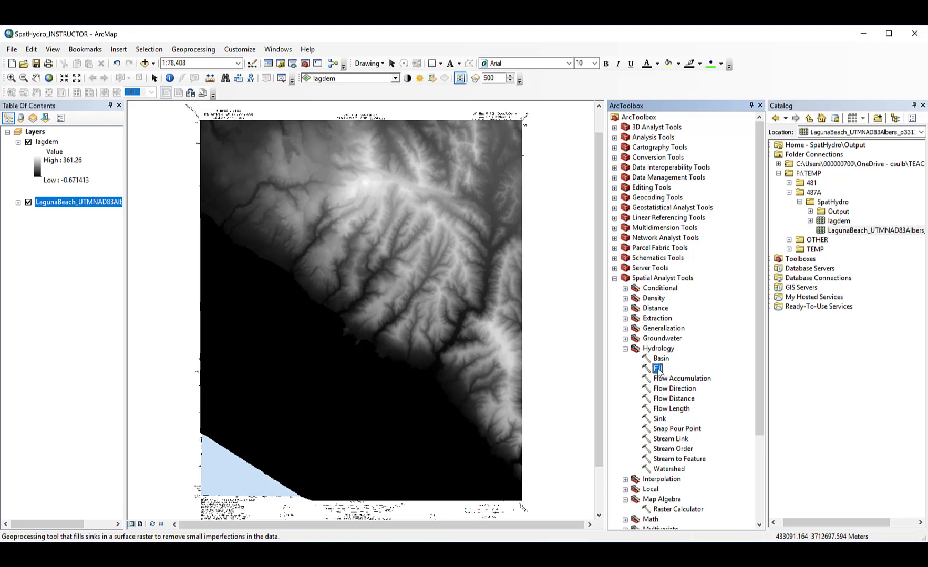
double_click(658, 369)
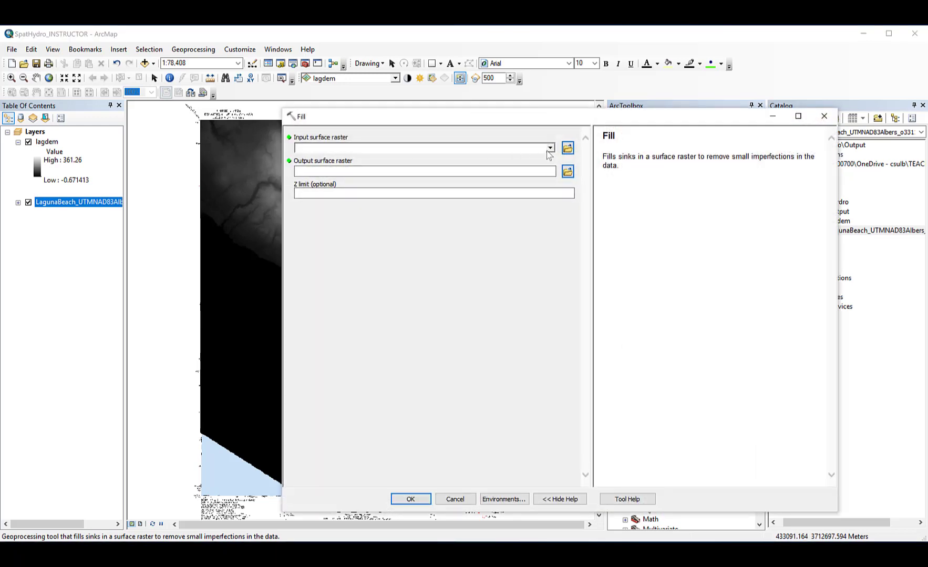
left_click(549, 148)
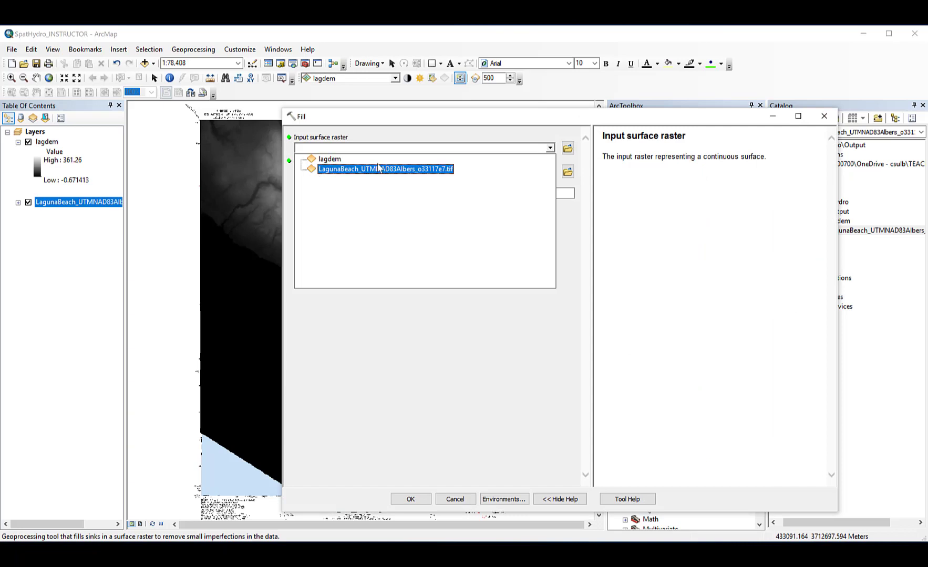
left_click(327, 160)
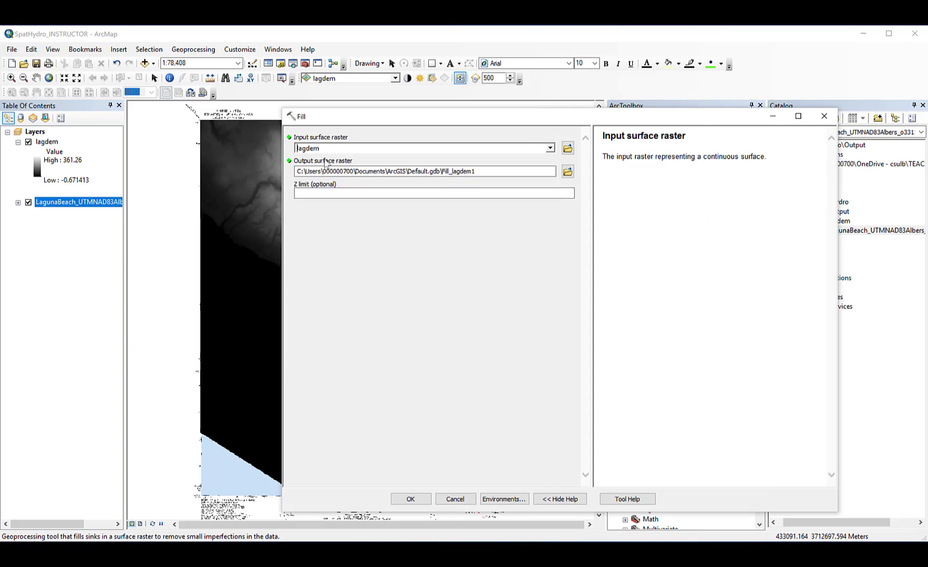
Set the output surface raster to LagFill in F:\TEMP\487A\SpatHydro\Output and run the Fill tool
left_click(568, 172)
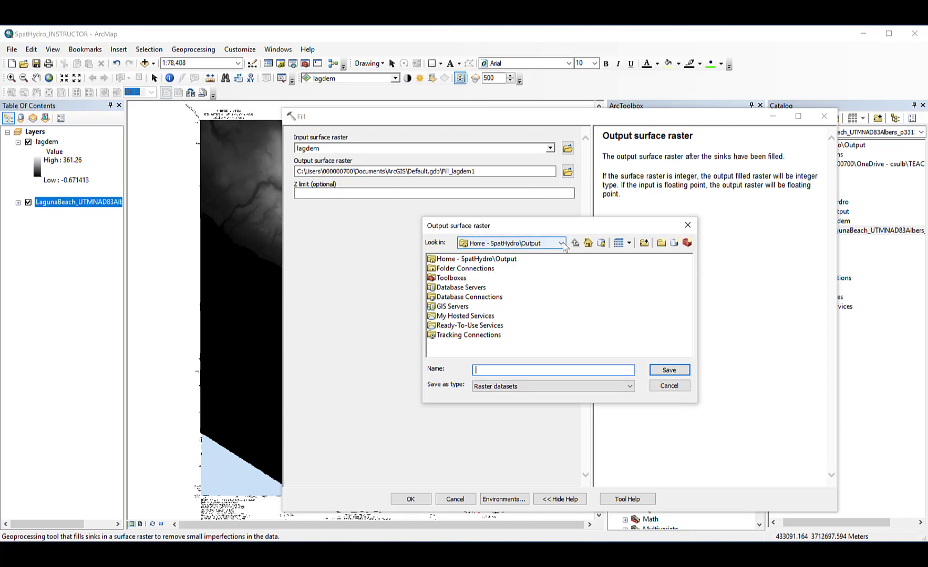
left_click(561, 243)
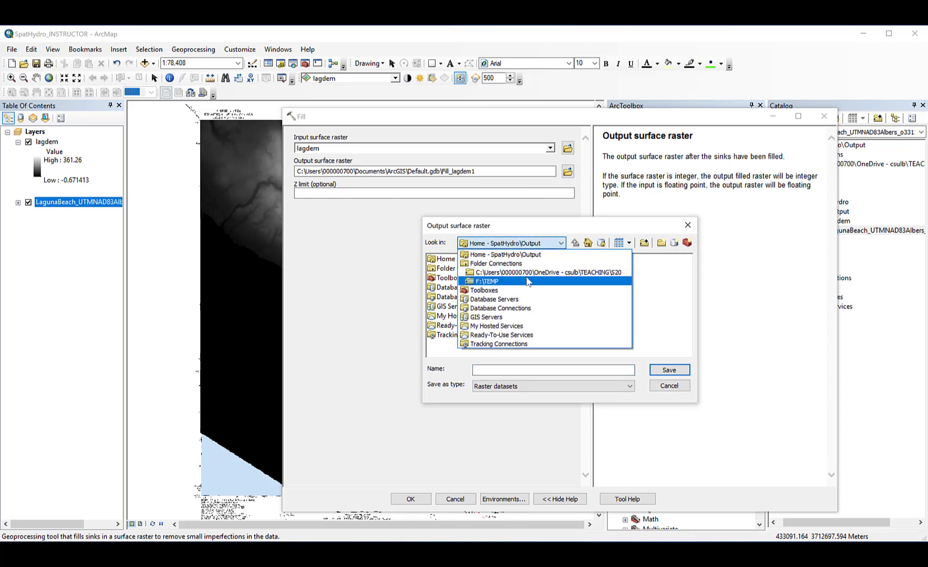
left_click(528, 282)
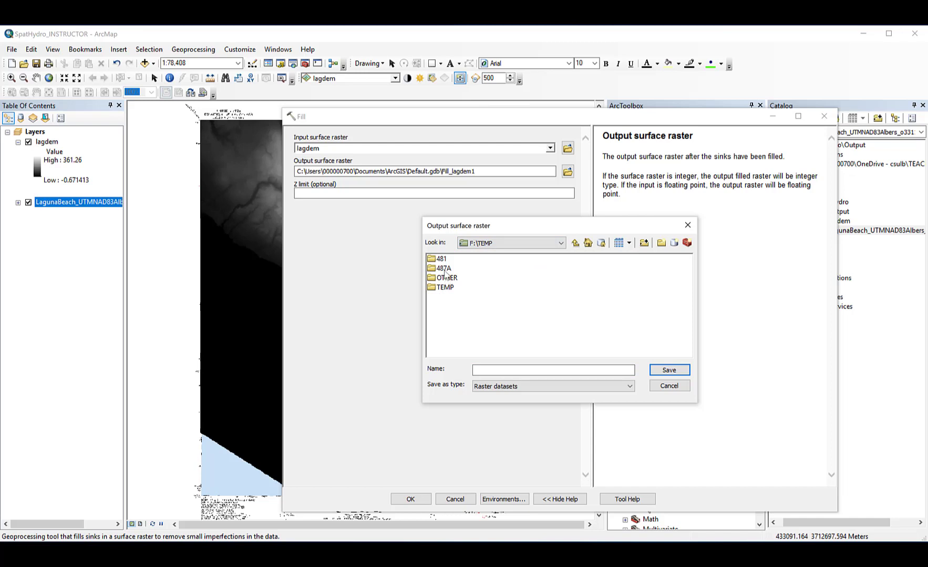
double_click(444, 269)
double_click(453, 259)
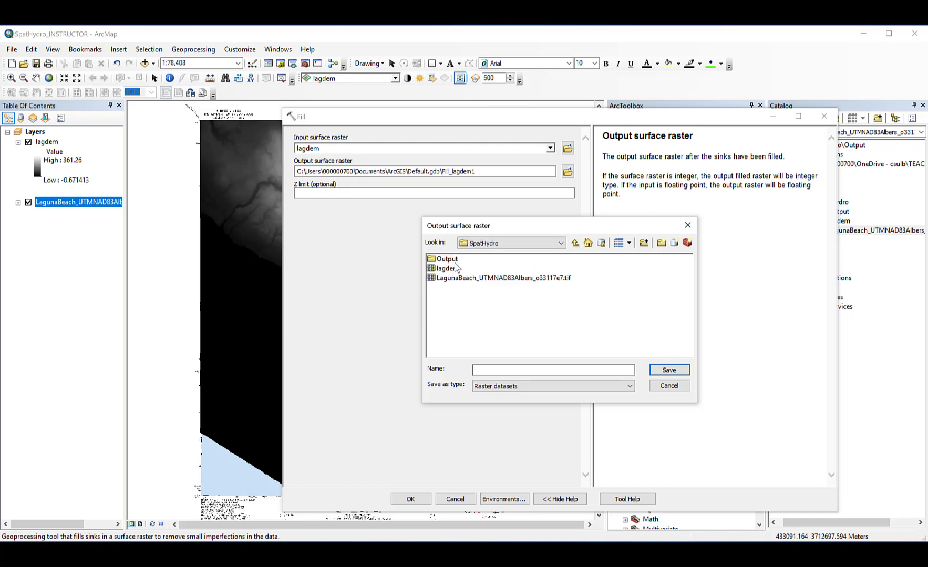
double_click(438, 260)
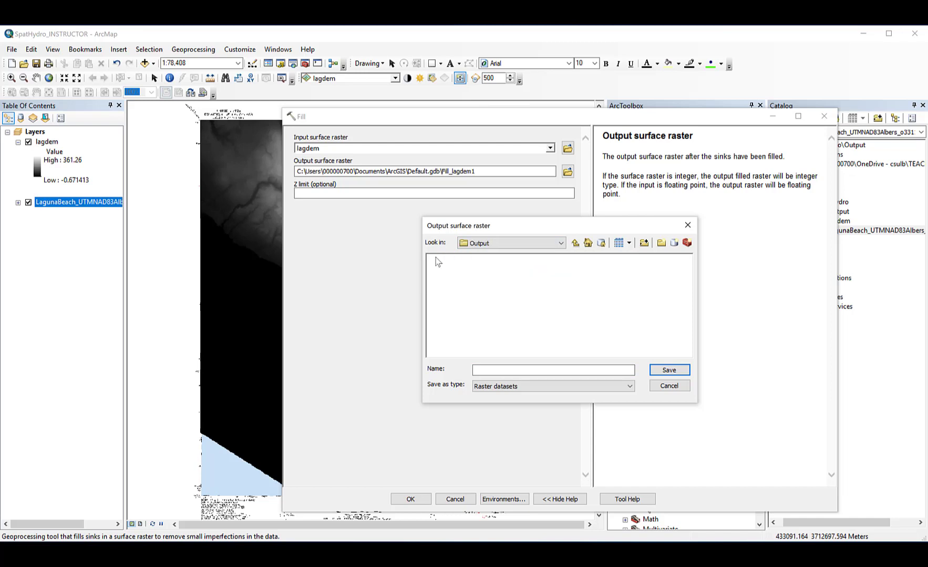
left_click(495, 370)
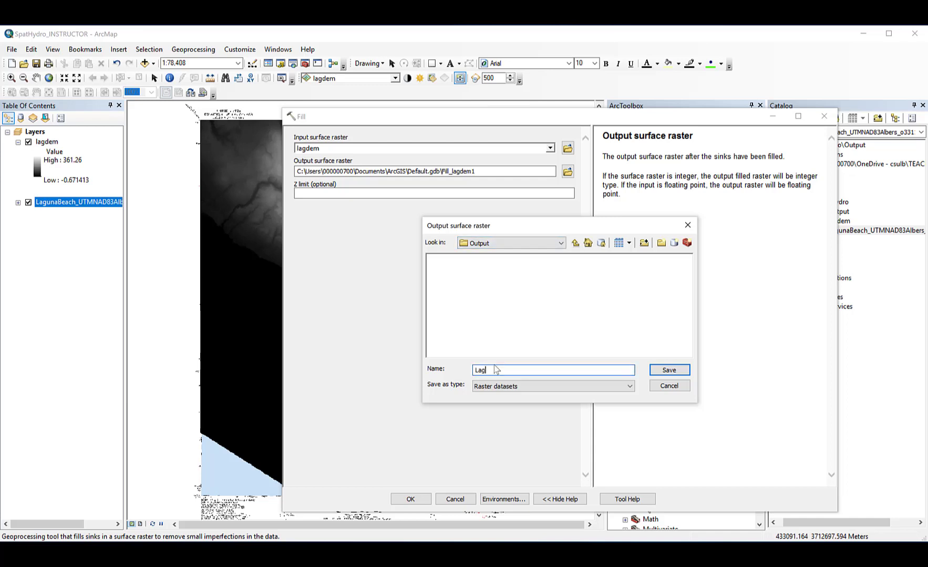
type("LagFill")
left_click(662, 372)
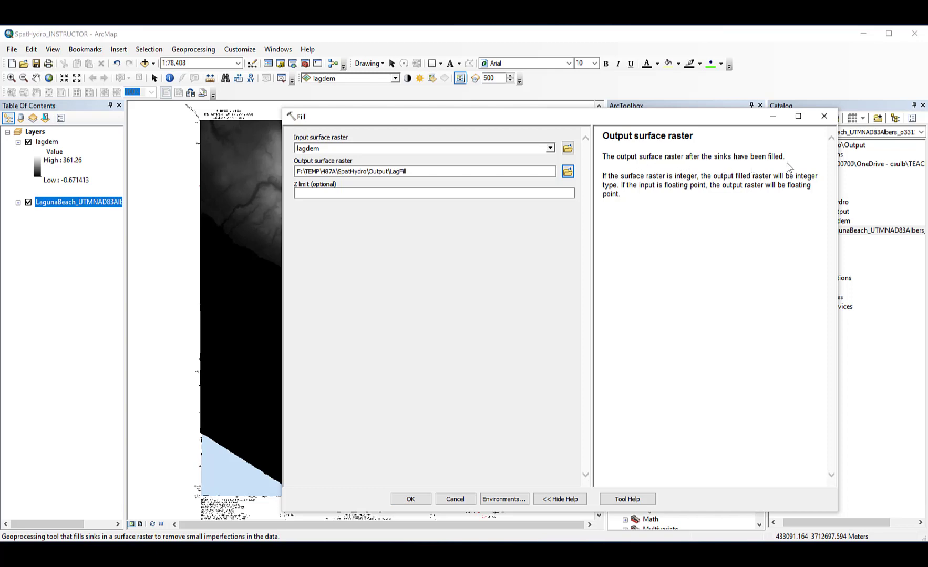
left_click(412, 499)
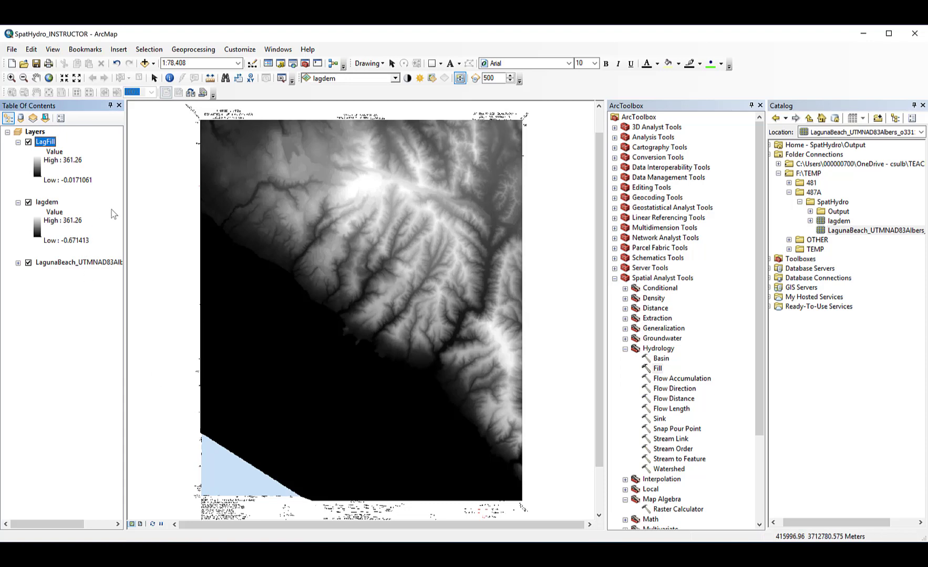
Toggle the LagFill layer's visibility to compare it with lagdem, leaving LagFill hidden
left_click(28, 143)
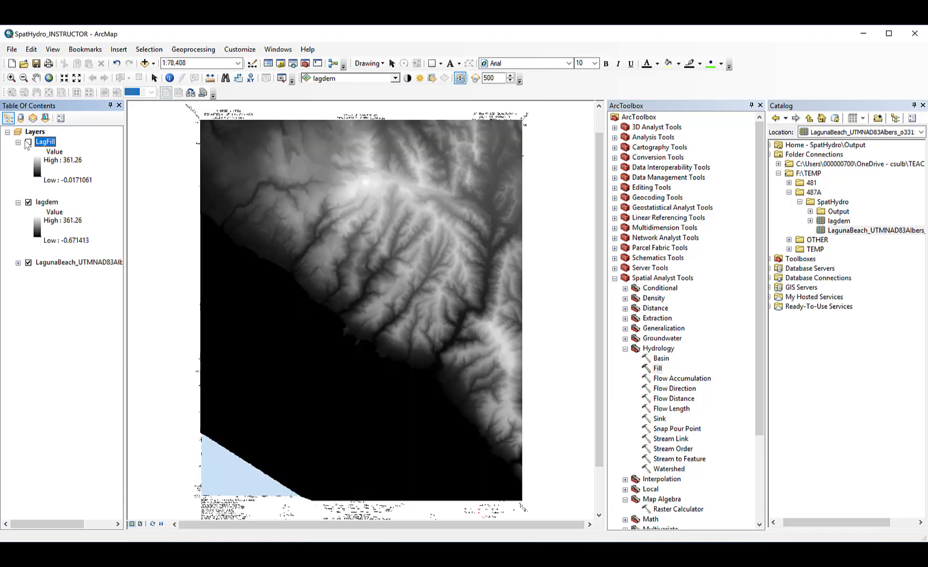
left_click(28, 143)
left_click(28, 143)
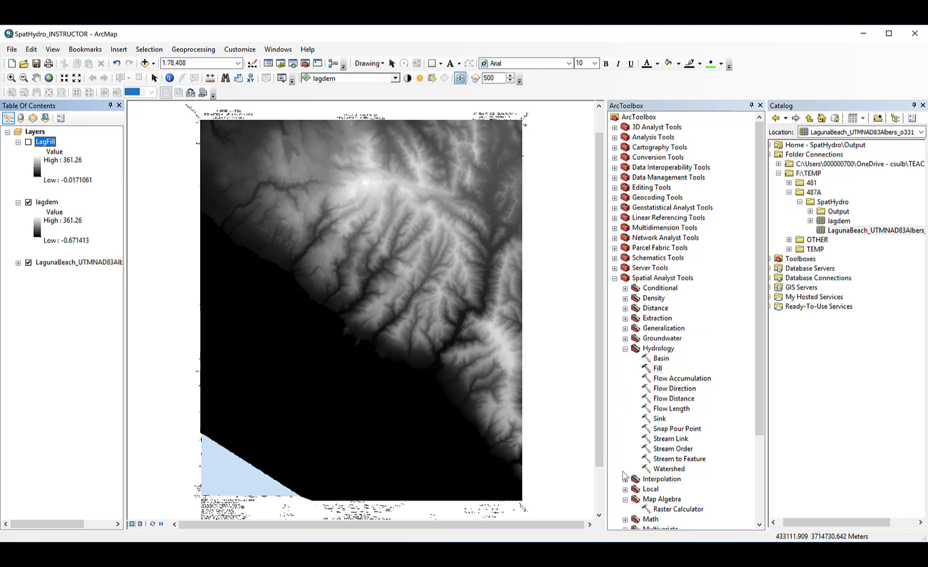
Build the Raster Calculator expression Abs("LagFill" - "lagdem")
left_click(670, 510)
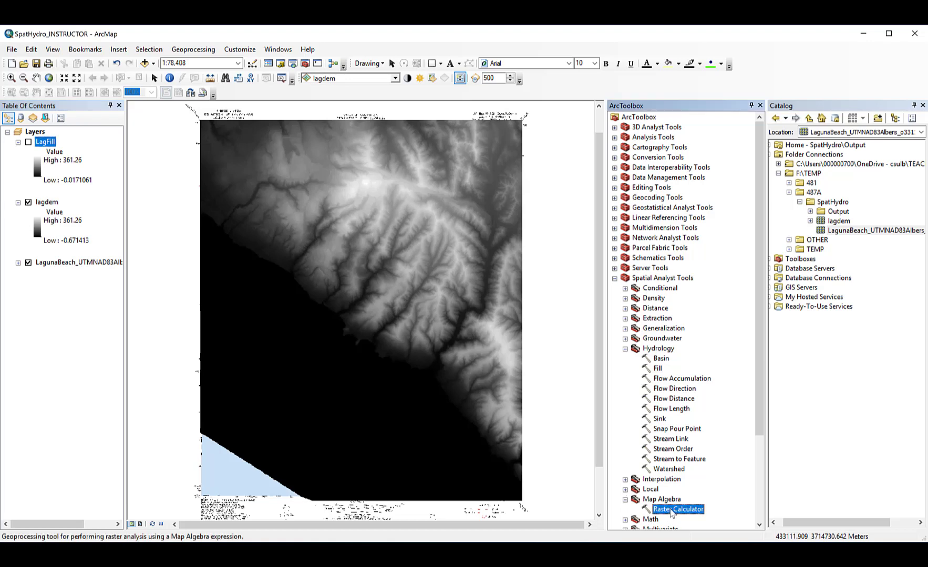
double_click(671, 509)
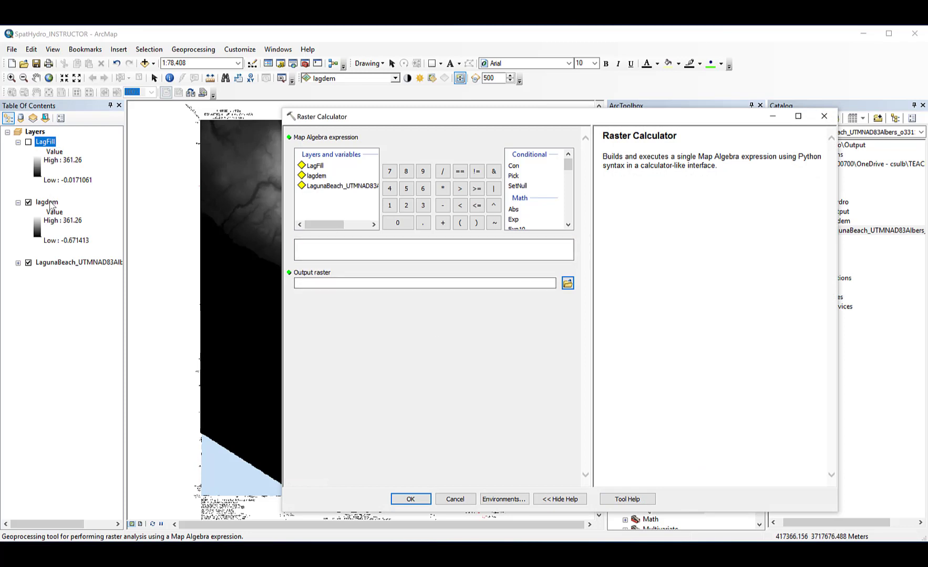
double_click(513, 209)
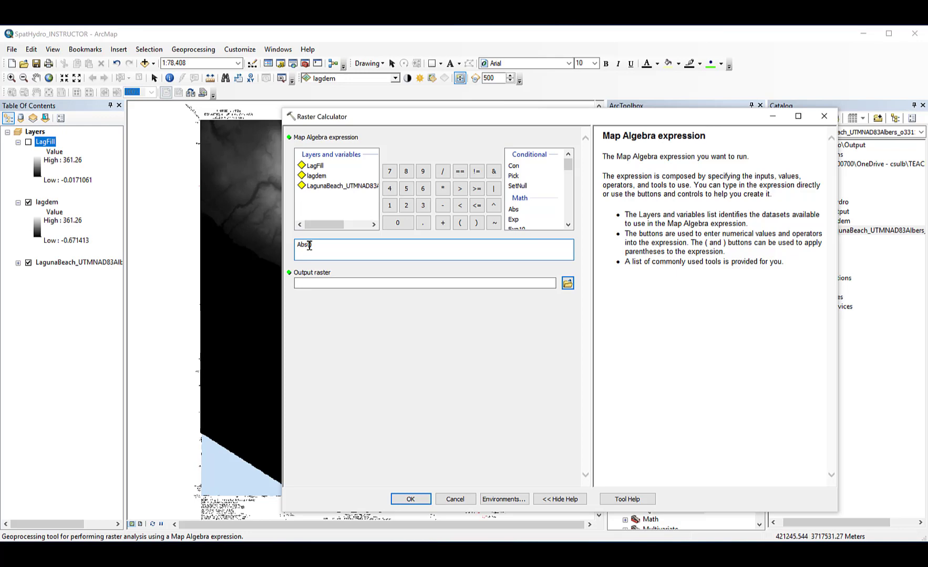
left_click_drag(392, 121, 502, 126)
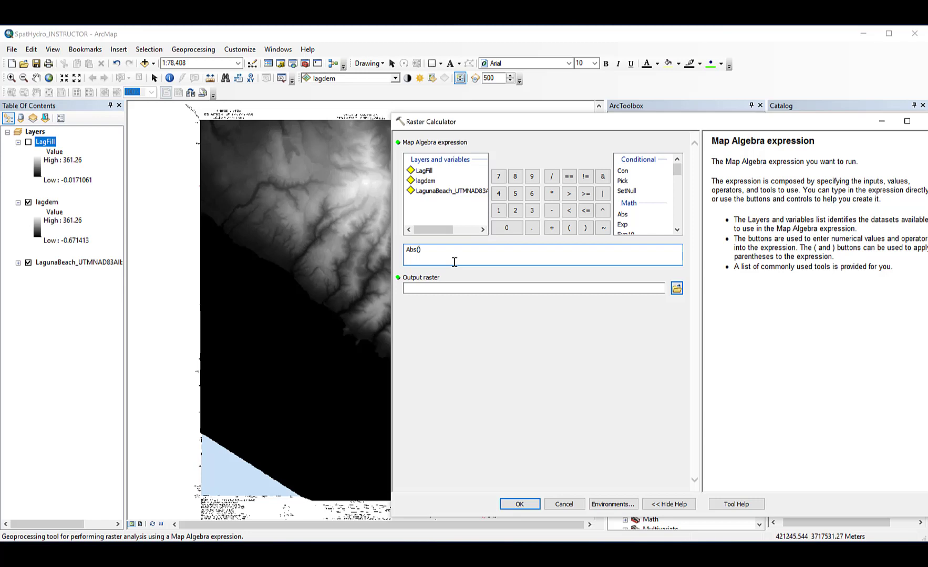
double_click(424, 172)
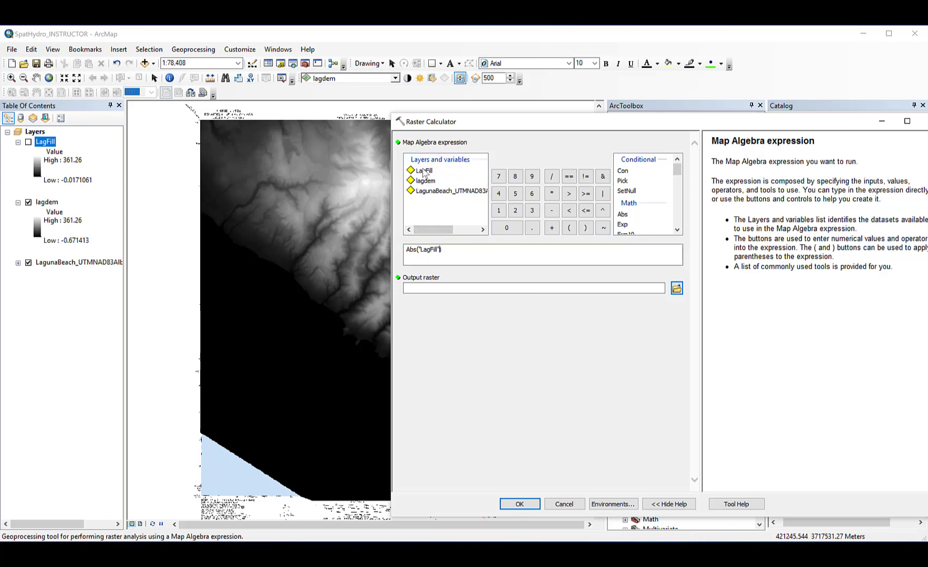
left_click(552, 210)
double_click(425, 181)
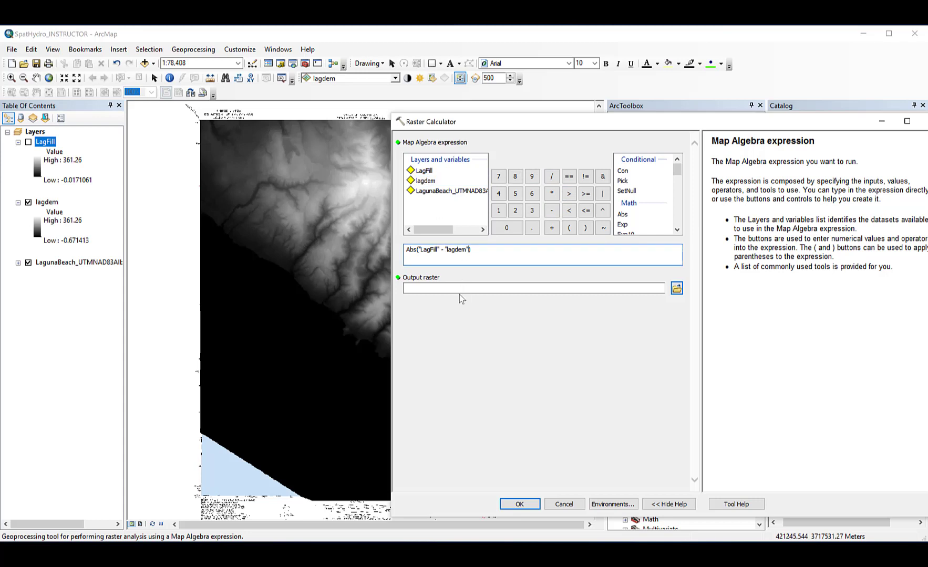
Set the output raster to Resid_Fill in the SpatHydro\Output folder and run the raster calculation
left_click(675, 288)
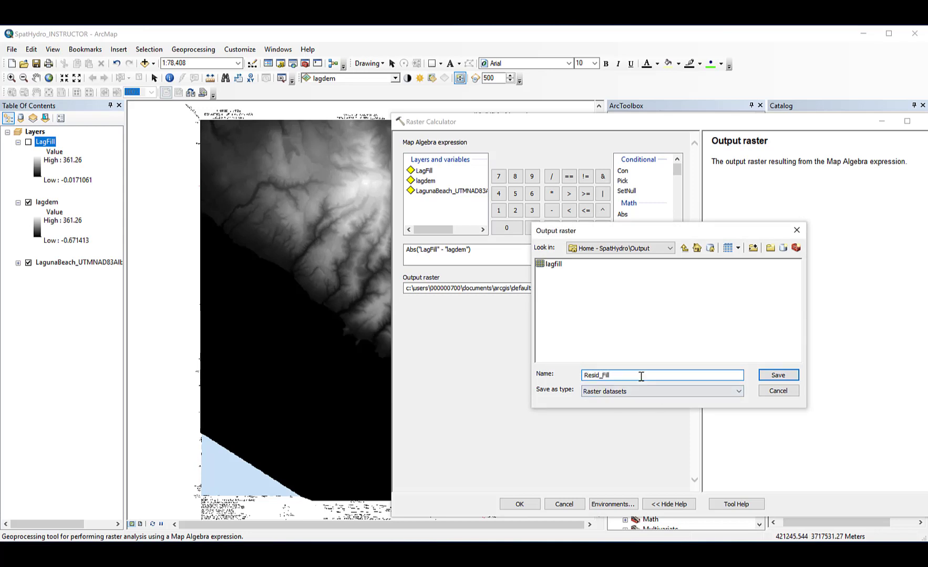
left_click(763, 378)
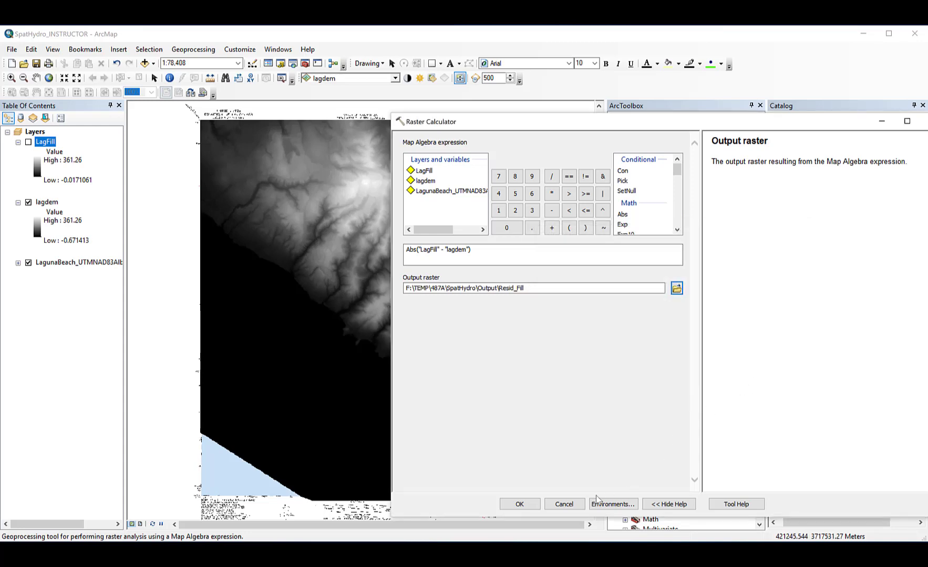
left_click(523, 505)
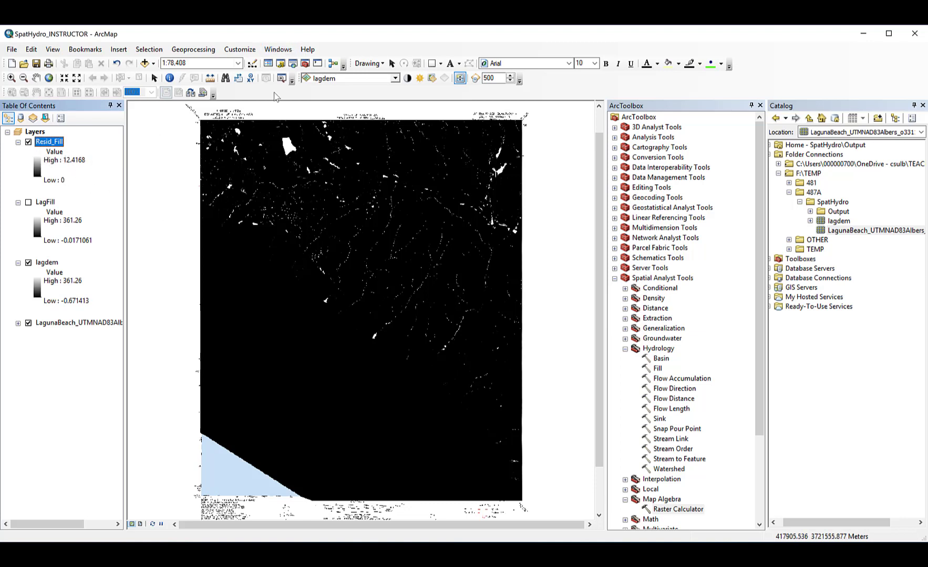
Zoom in on the large white patch in the north of the raster and swipe the Resid_Fill layer across it
left_click(11, 78)
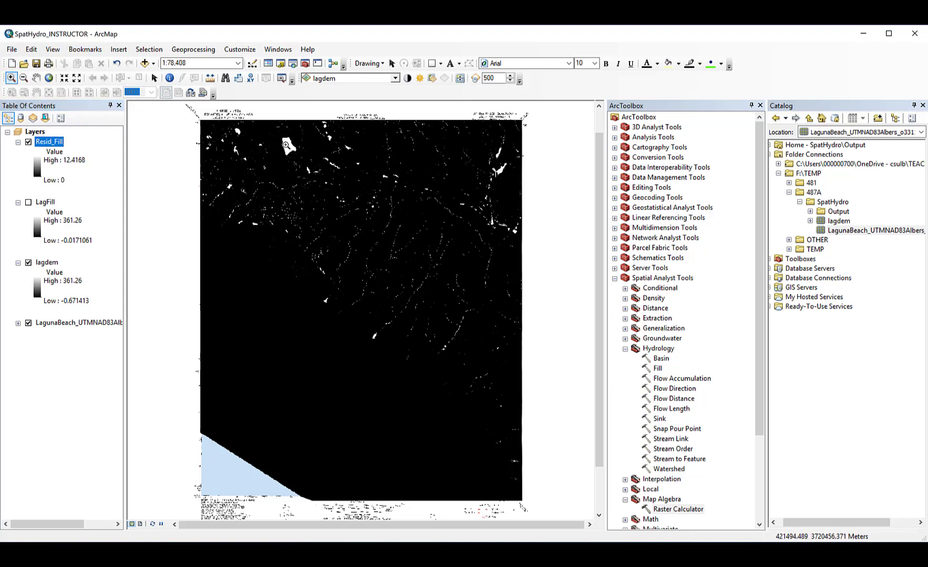
left_click_drag(273, 131, 306, 167)
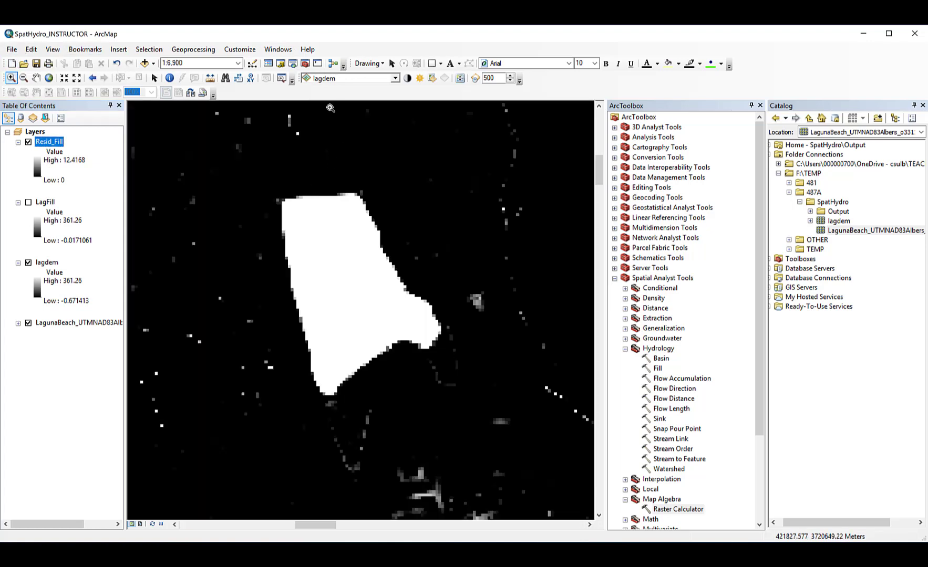
left_click(460, 77)
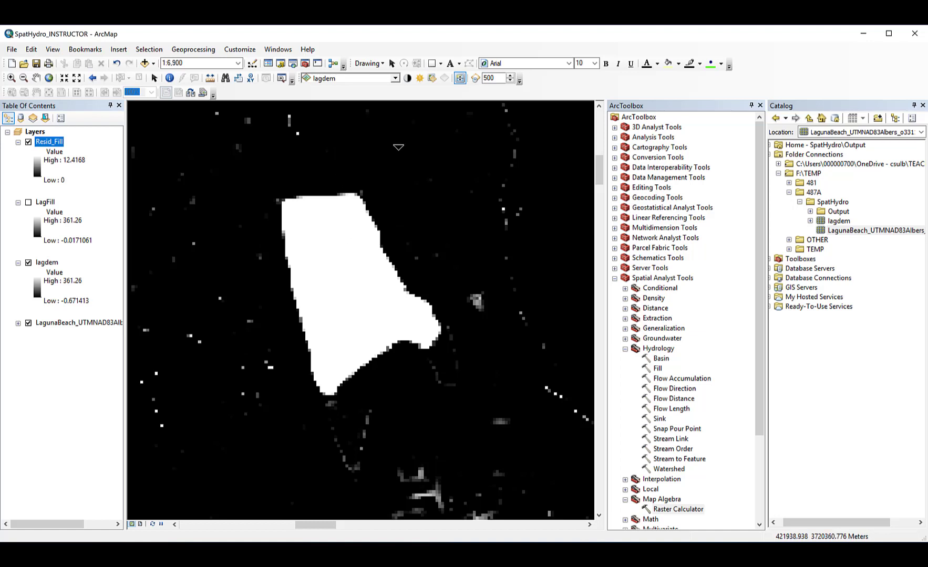
left_click(395, 78)
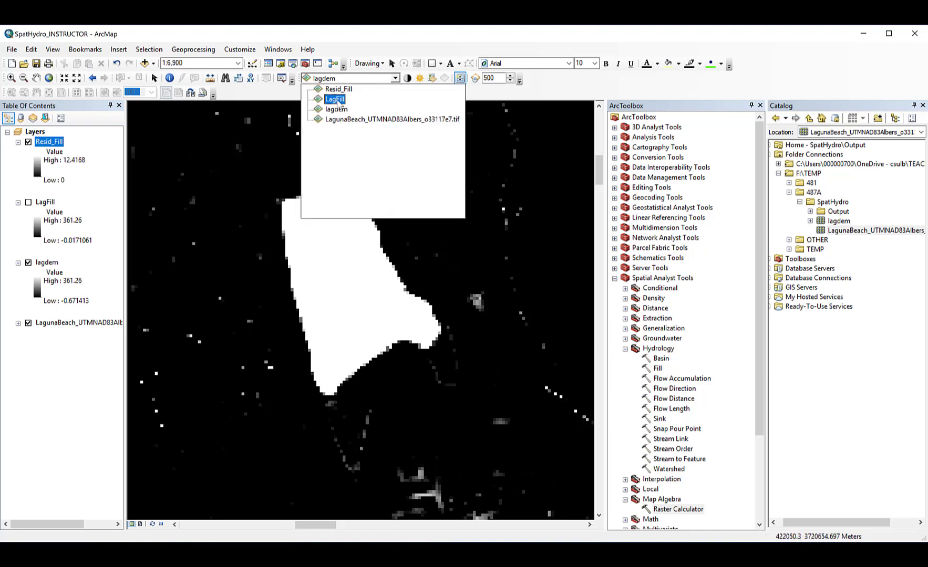
left_click(338, 89)
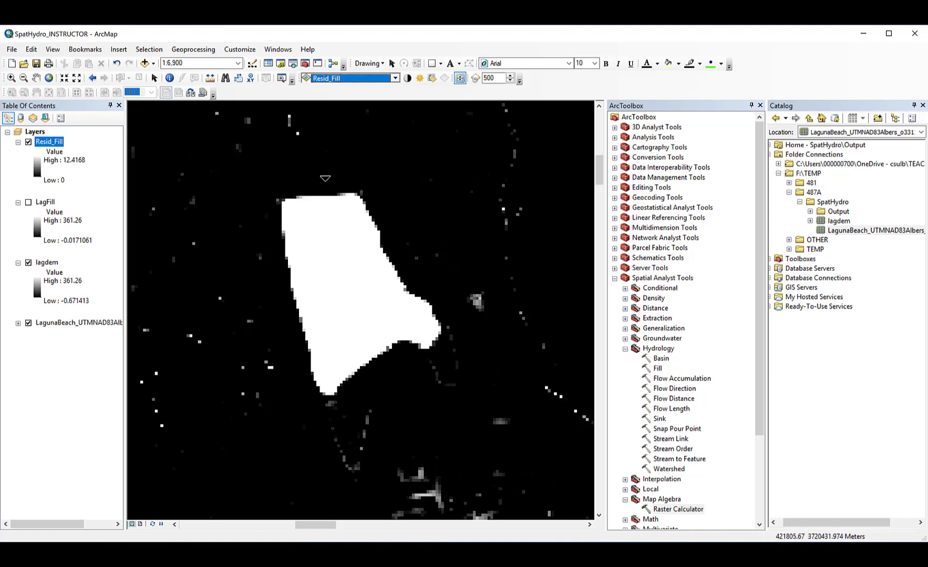
left_click_drag(328, 221, 321, 294)
Hide the lagdem layer and move the LagunaBeach topographic map layer directly below Resid_Fill in the layer order
left_click(28, 263)
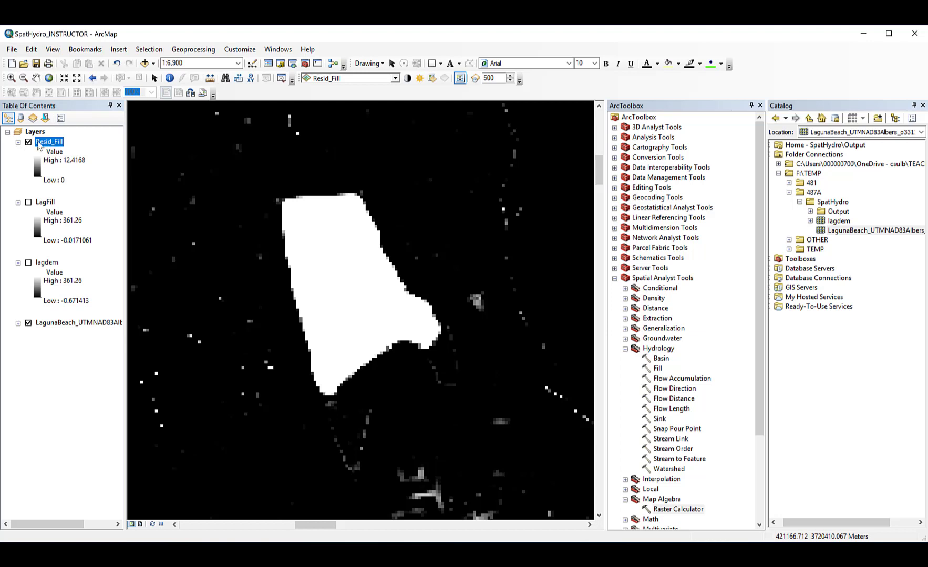
left_click_drag(65, 323, 70, 202)
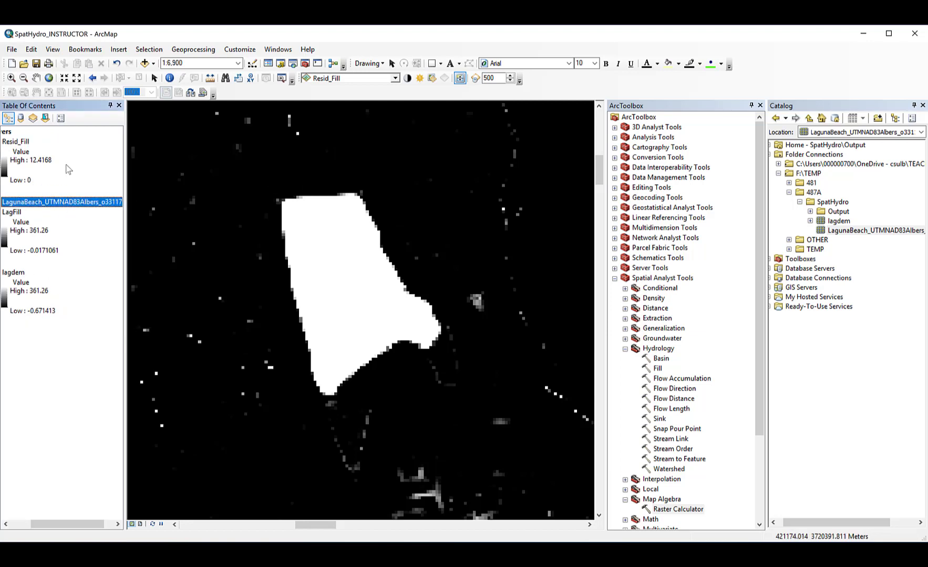
left_click_drag(87, 529, 54, 529)
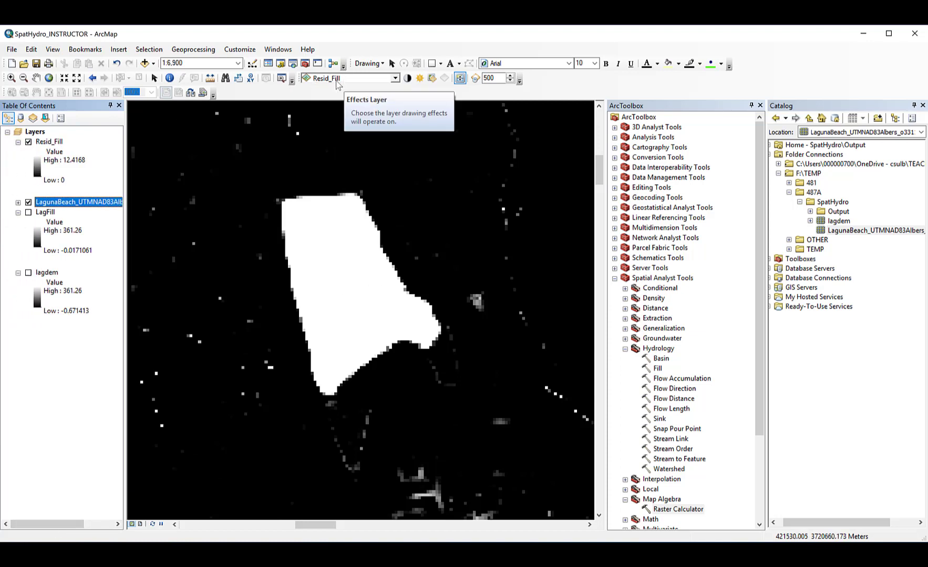
Compare the white patch with the topographic map beneath by swiping Resid_Fill and toggling its visibility, leaving Resid_Fill visible
left_click_drag(333, 195, 352, 463)
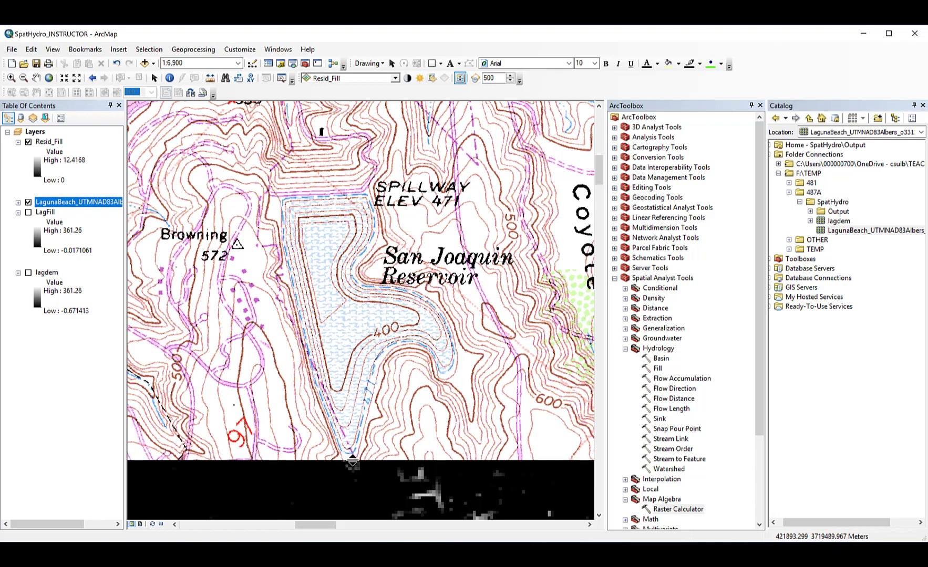
left_click_drag(352, 462, 369, 105)
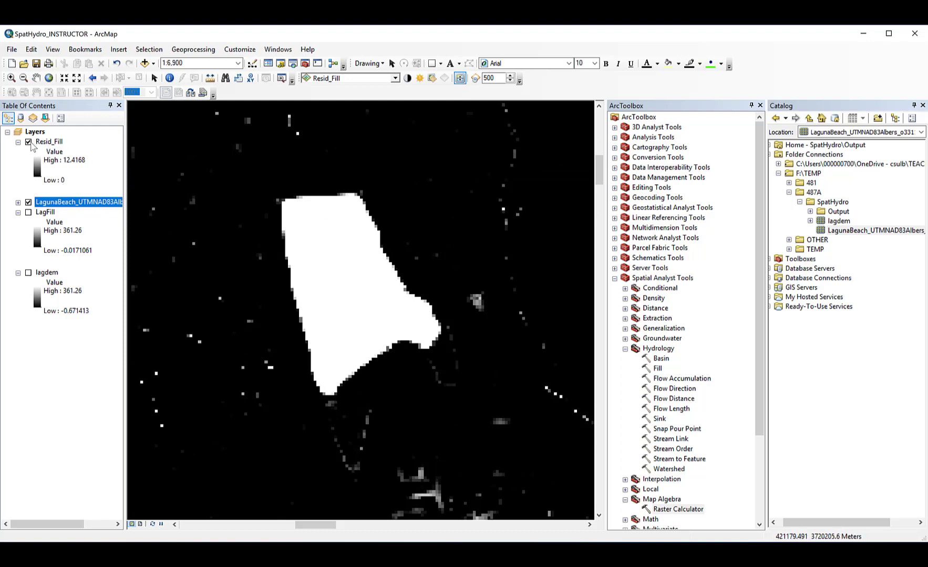
left_click(29, 142)
left_click(46, 143)
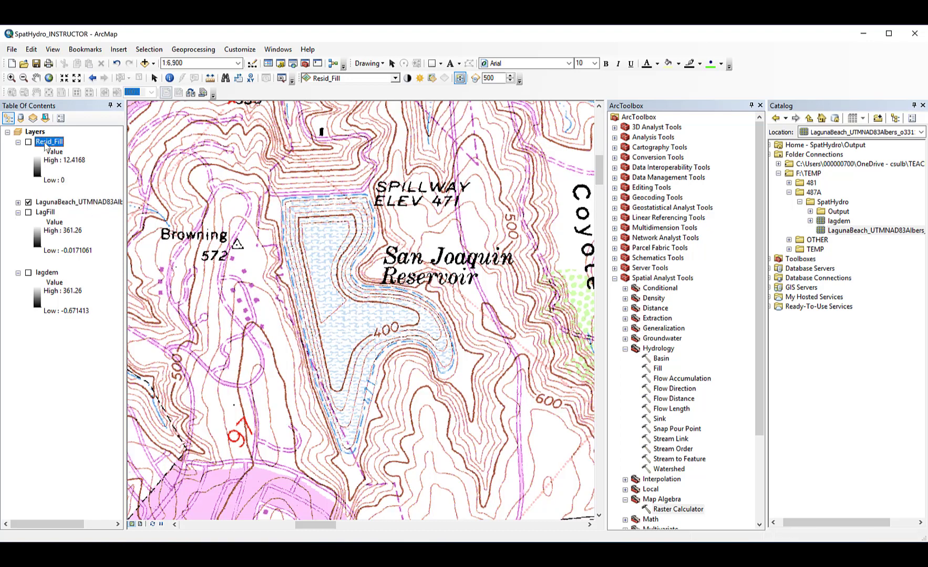
left_click(29, 142)
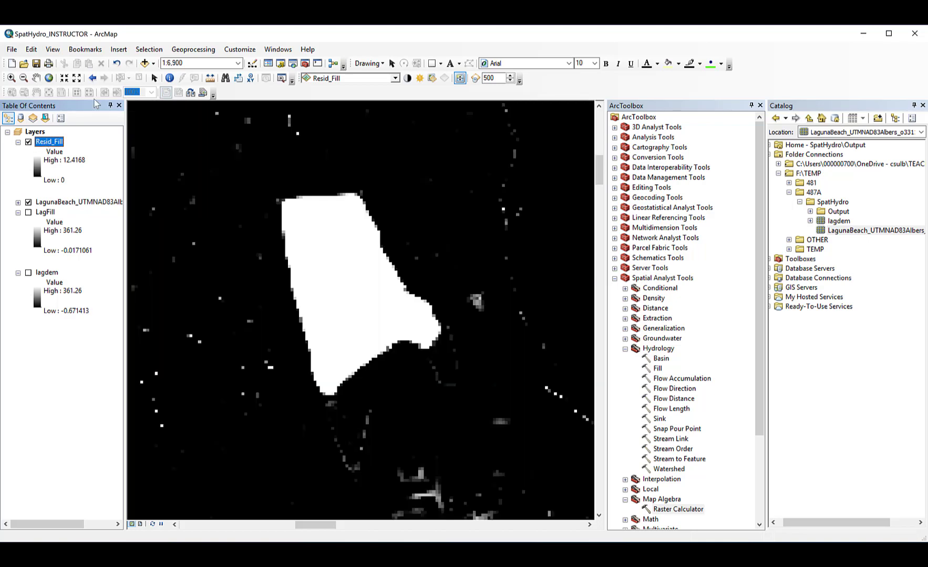
Return the map to its full extent and select the LagFill layer
left_click(49, 78)
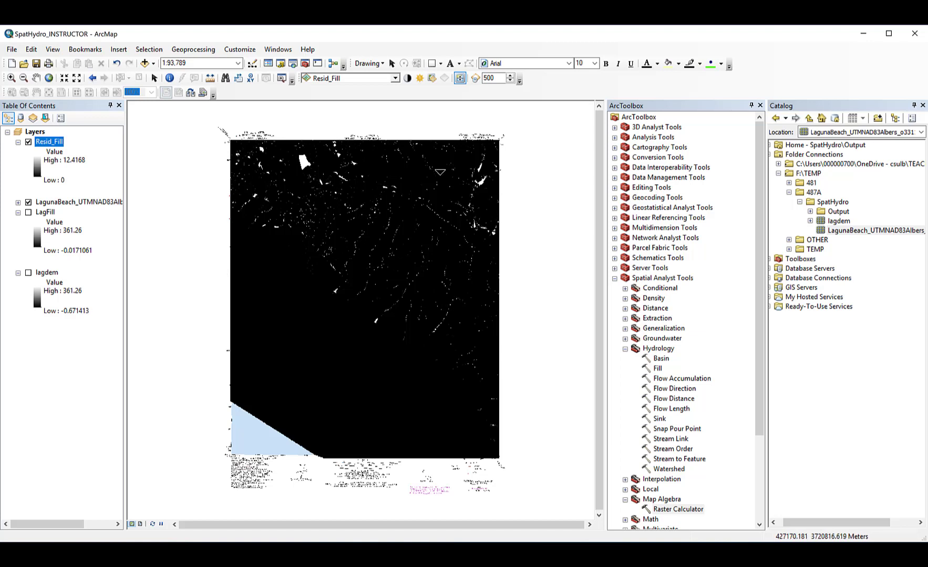
left_click(46, 215)
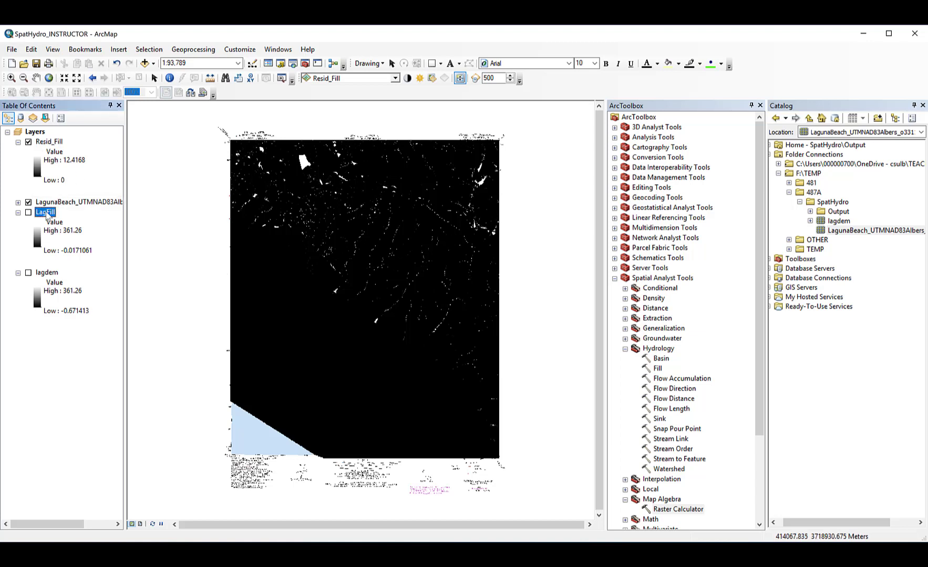